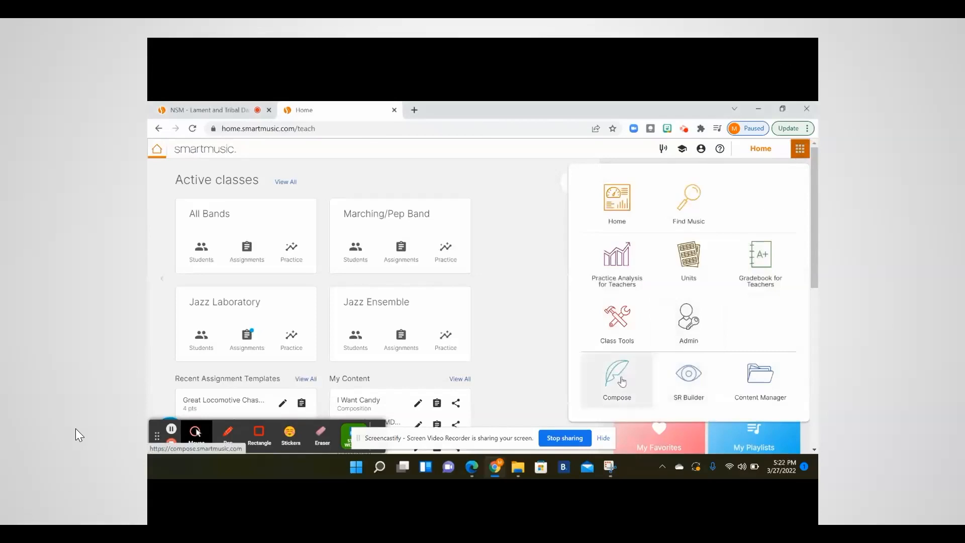
Step: Create a new score in Compose using quick creation and enter a half note at the start of the first measure
click(622, 381)
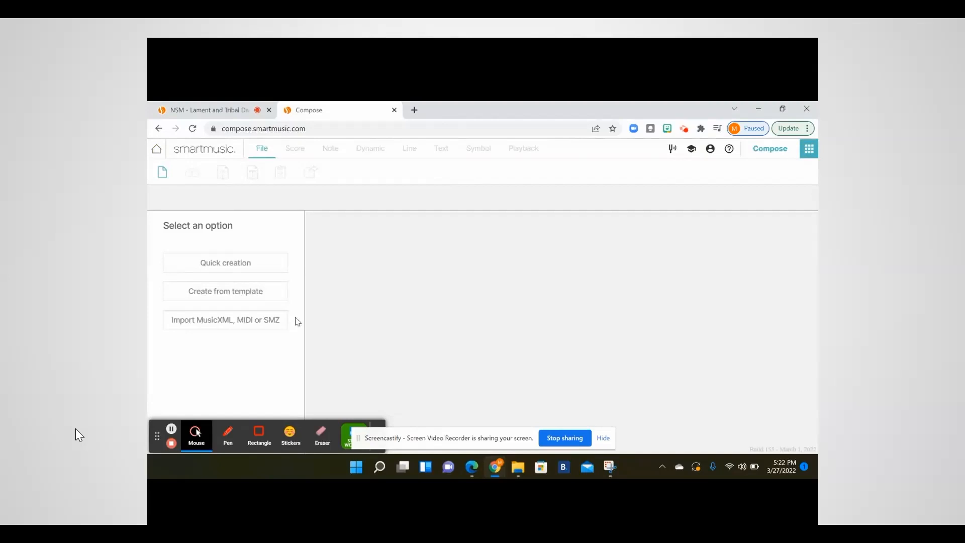
click(258, 262)
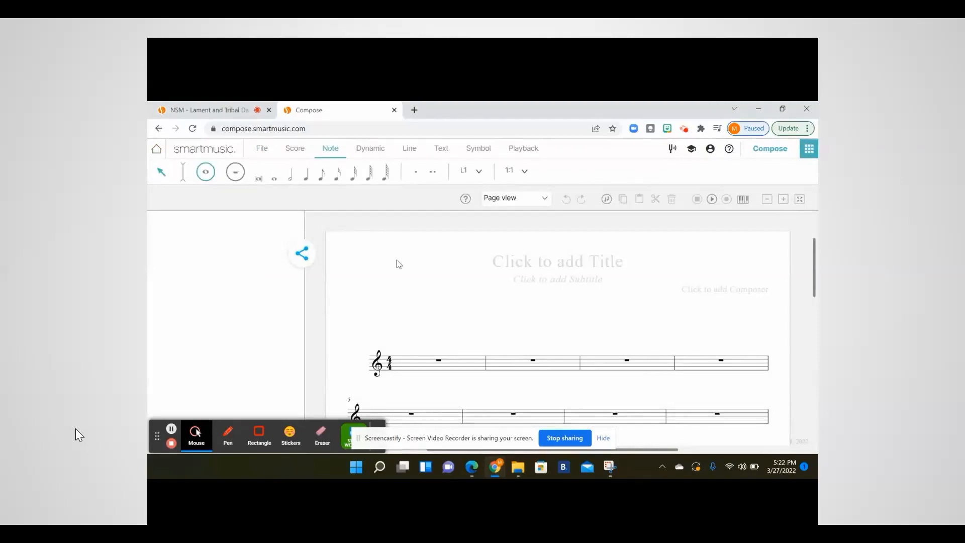
click(294, 173)
click(405, 364)
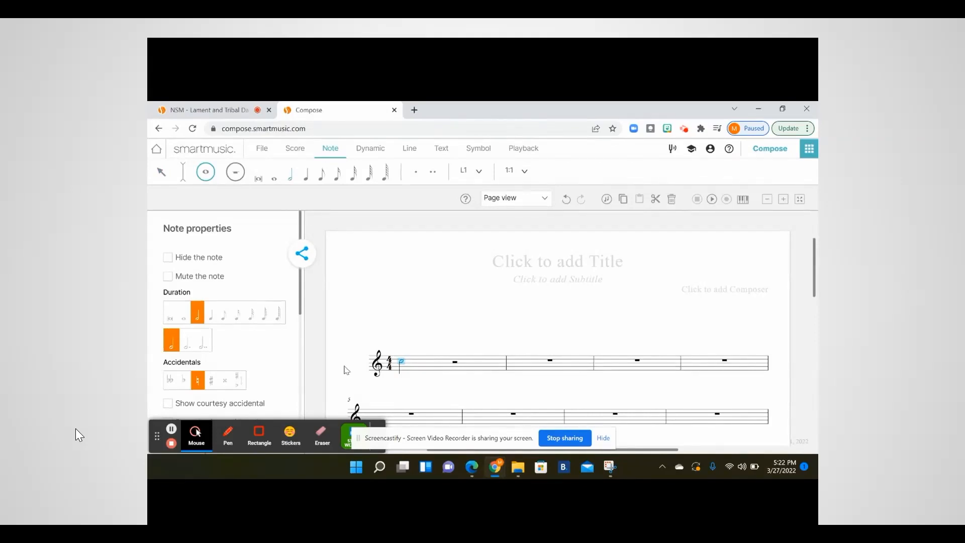
mouse_move(276, 490)
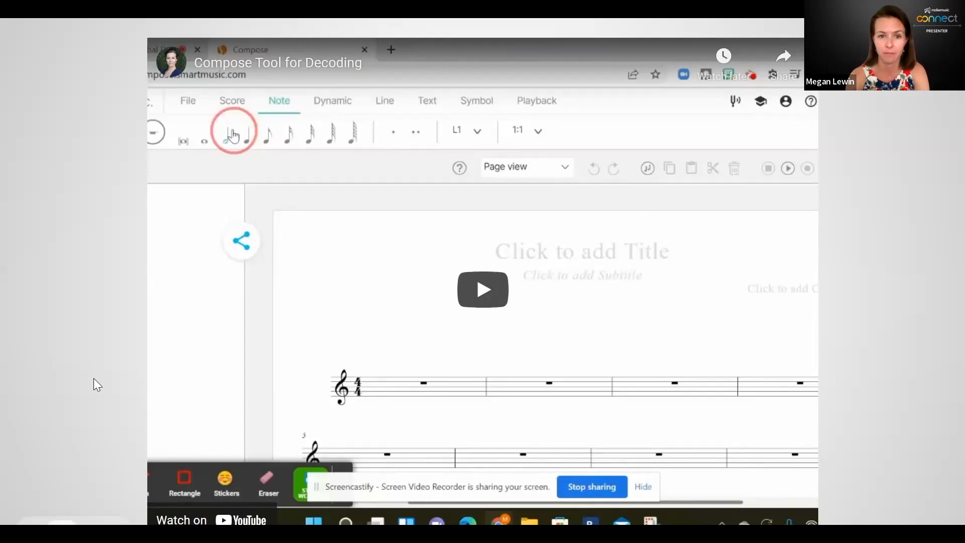
key(Right)
key(Right)
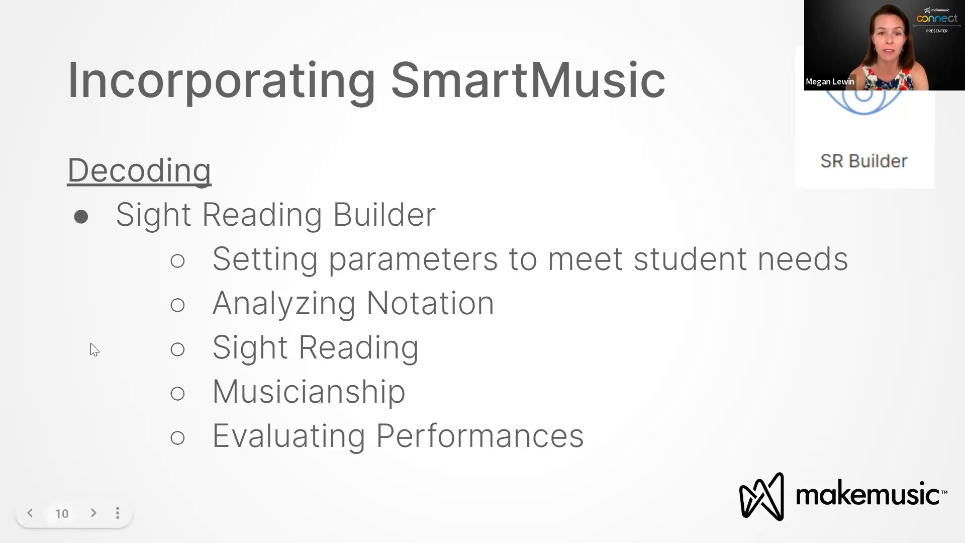
key(Right)
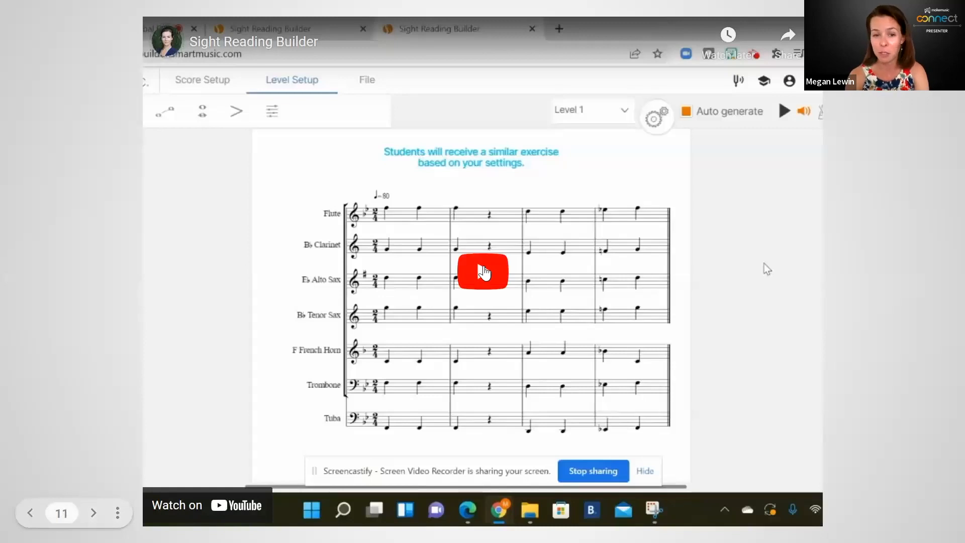
click(482, 269)
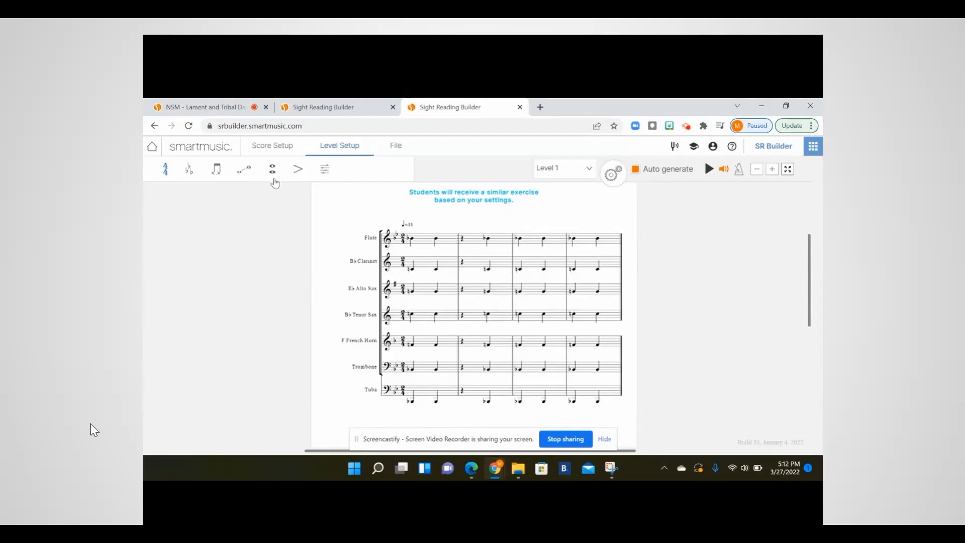
Step: Generate a series of new Level 1 sight-reading scores in the Sight Reading Builder and view each full-band result
click(608, 175)
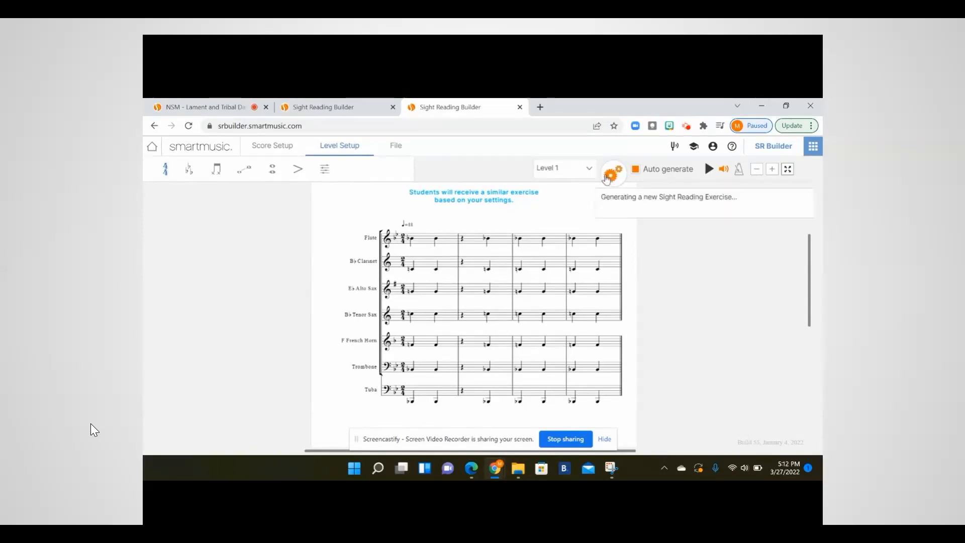
click(607, 175)
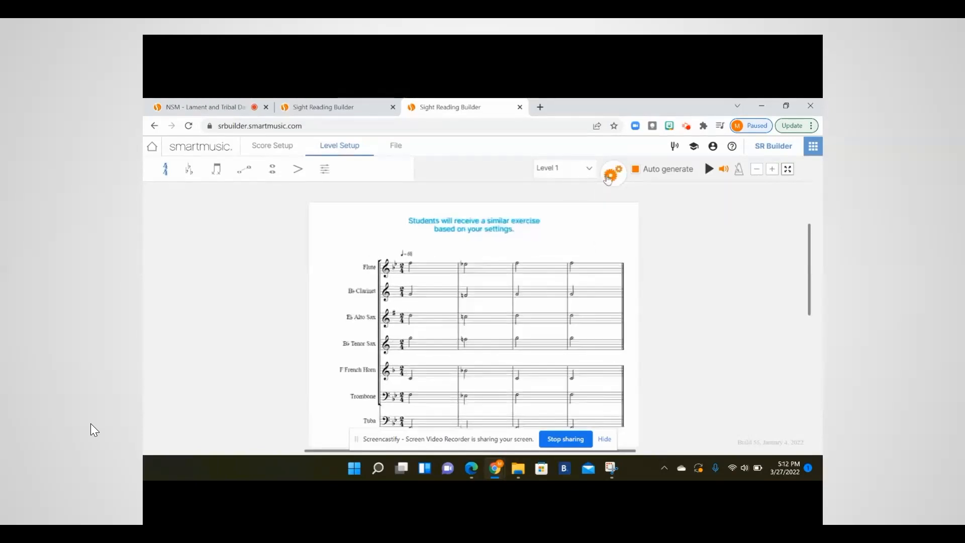
click(608, 175)
click(608, 175)
scroll(692, 282, down, 1)
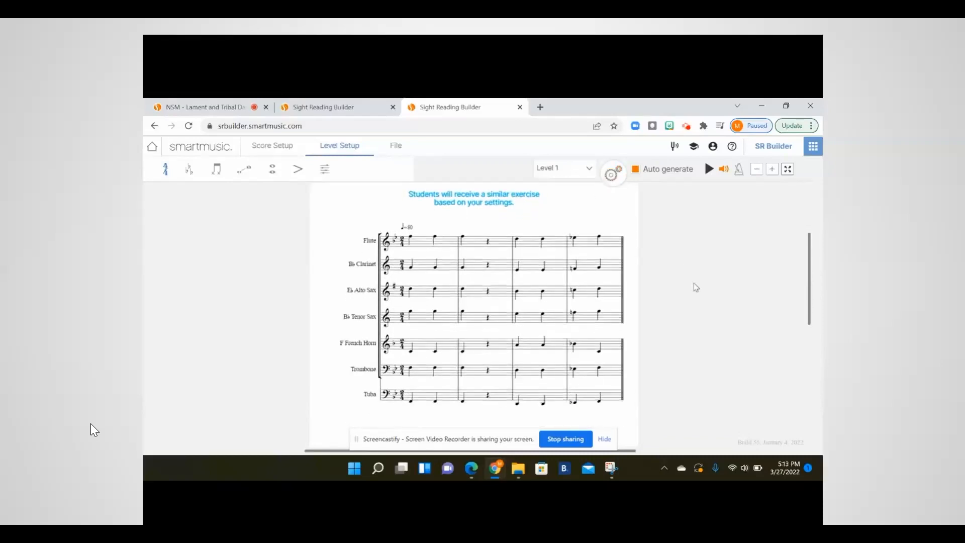
click(614, 175)
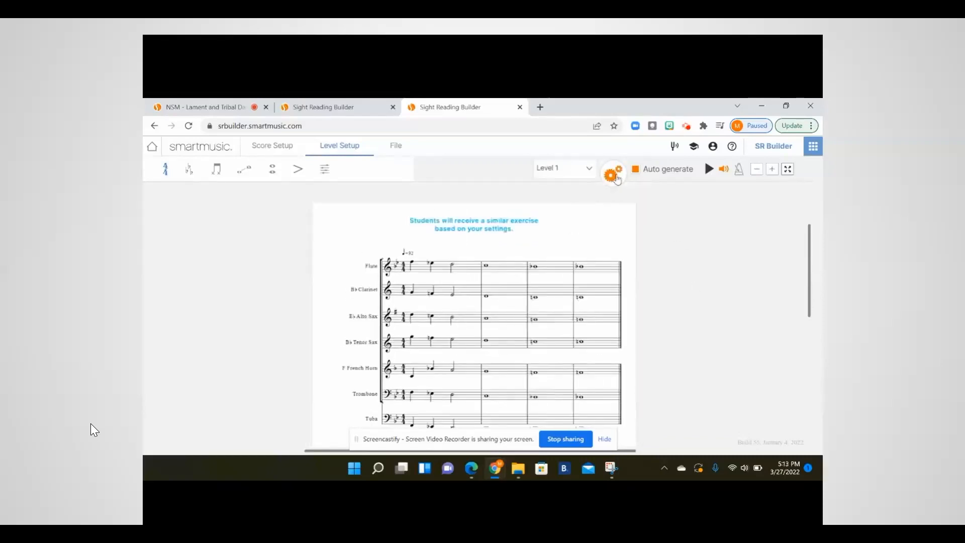
scroll(660, 254, down, 1)
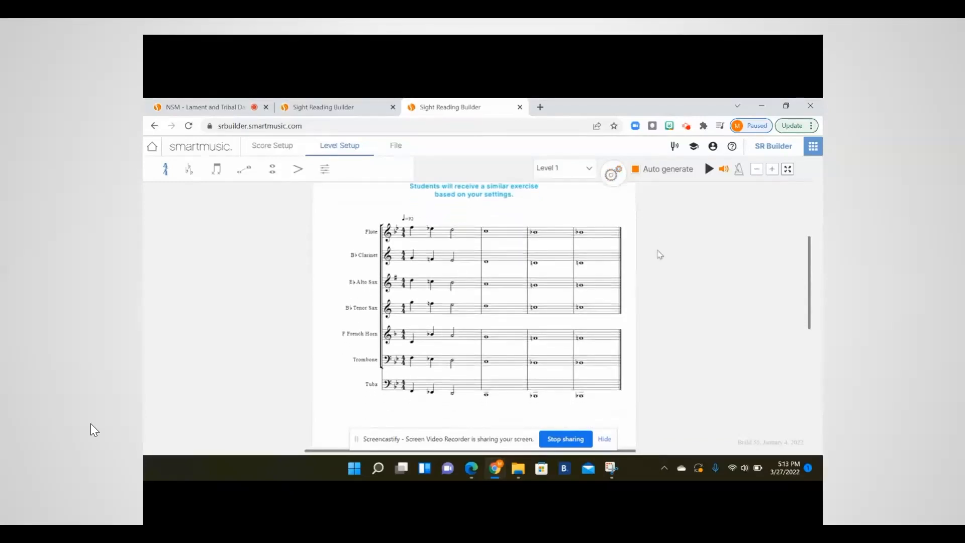
click(614, 175)
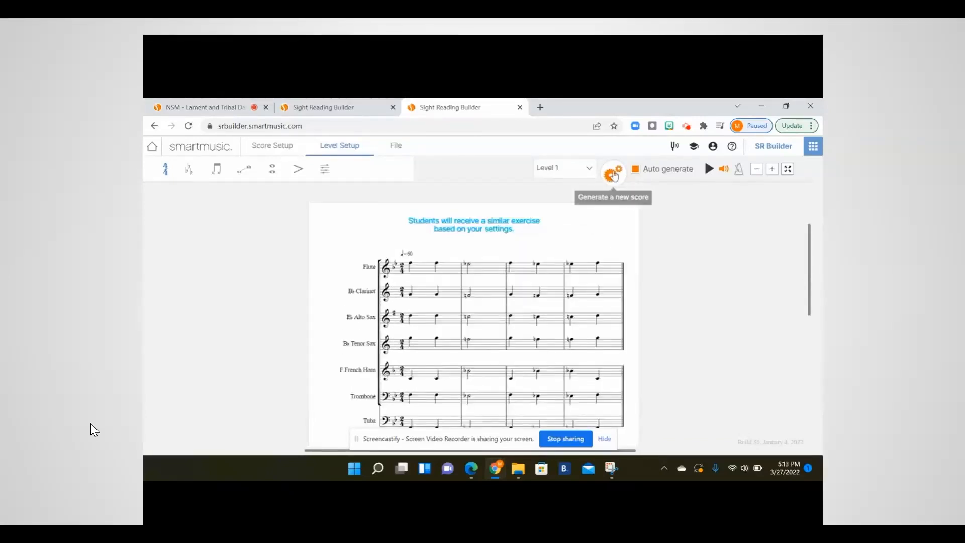
click(613, 175)
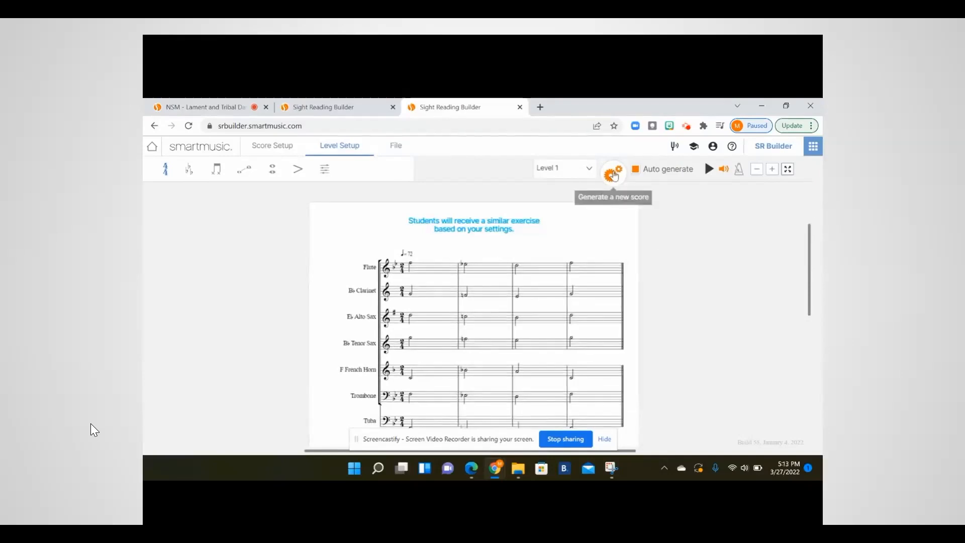
click(613, 175)
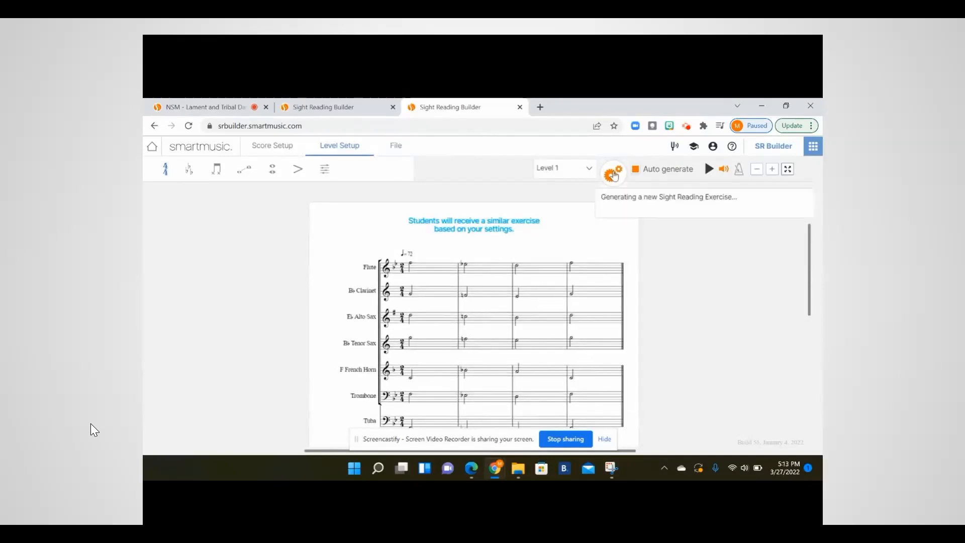
click(613, 175)
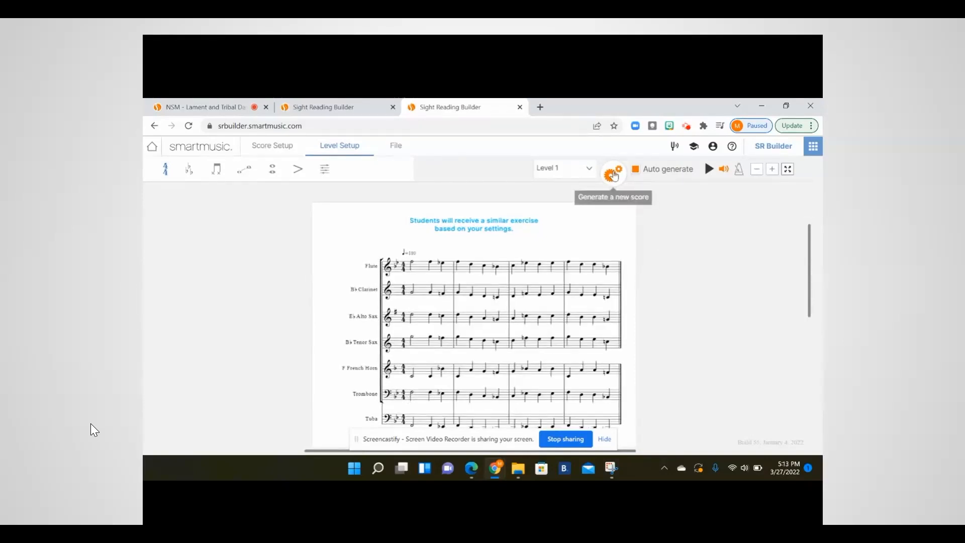
mouse_move(261, 500)
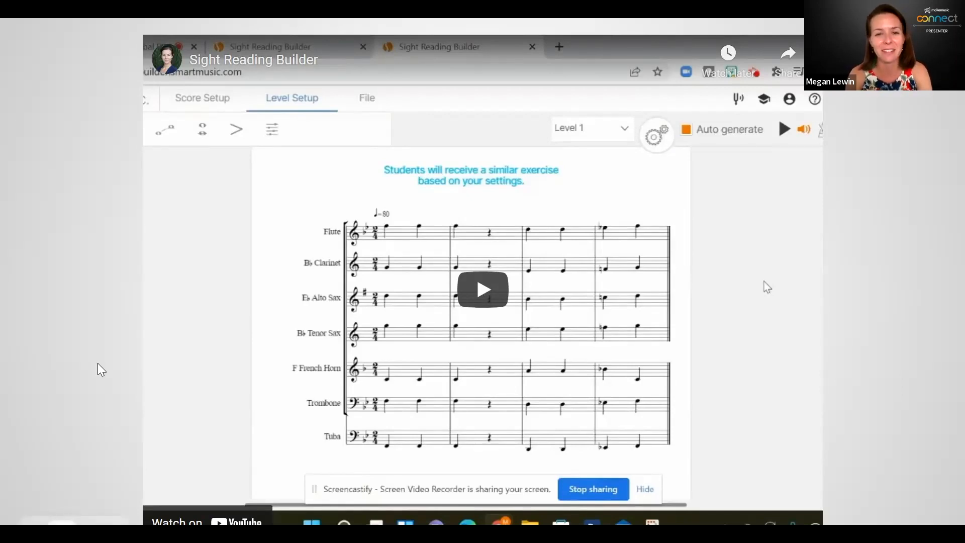
key(Right)
key(Right)
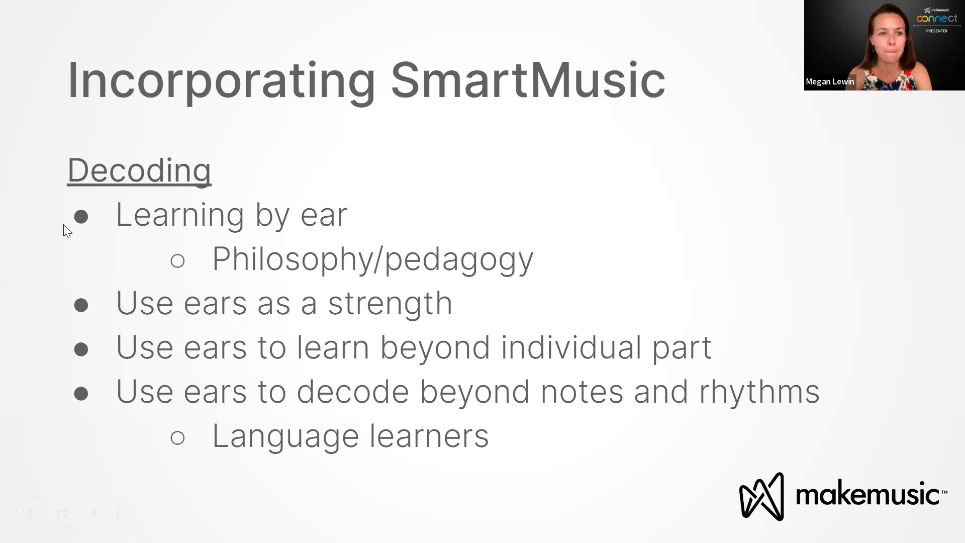
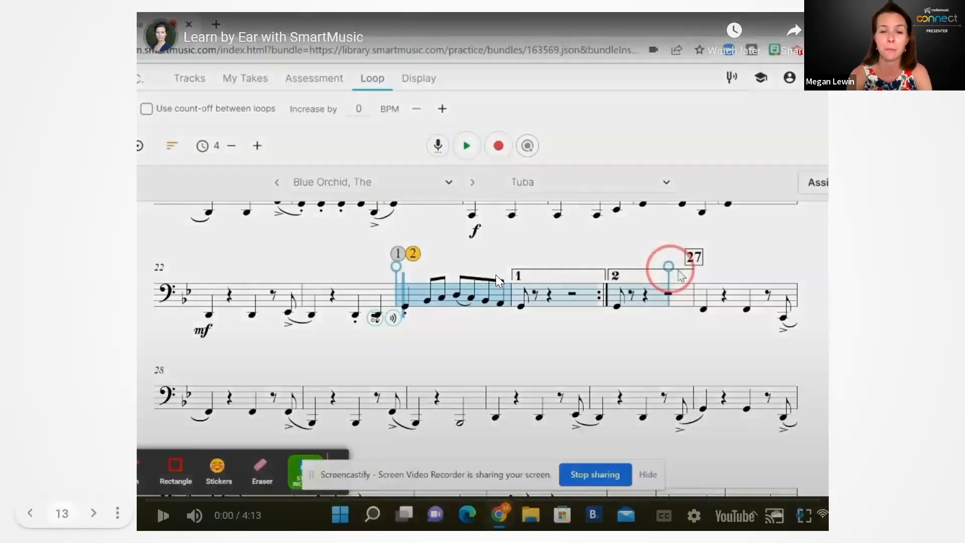
click(492, 273)
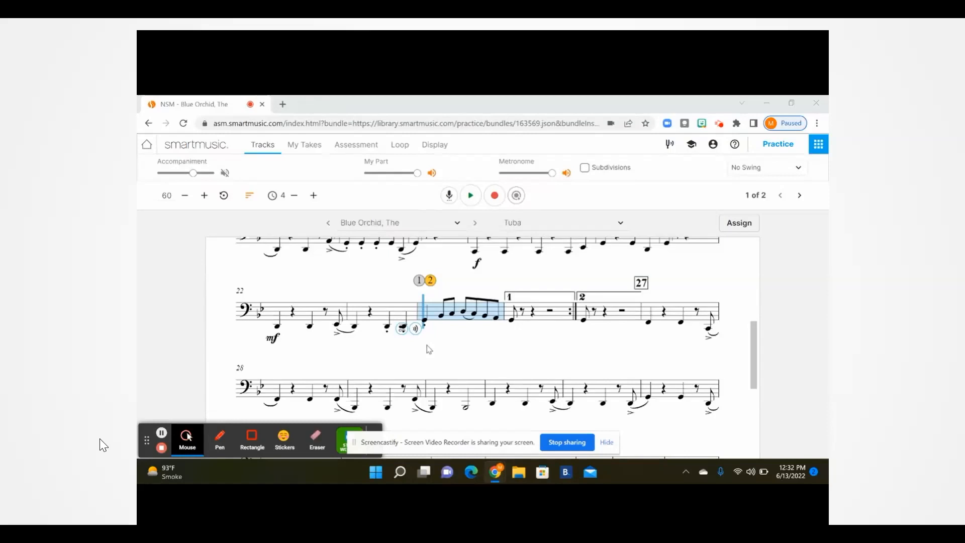
Step: Play the Tuba part of Blue Orchid, The from measure 24 into the second ending three times, pausing after each pass
click(471, 200)
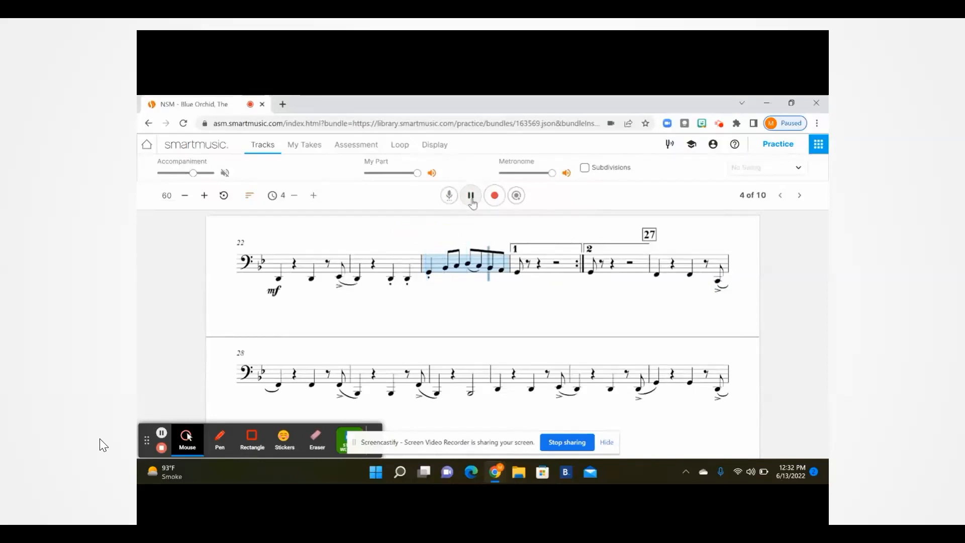
click(472, 199)
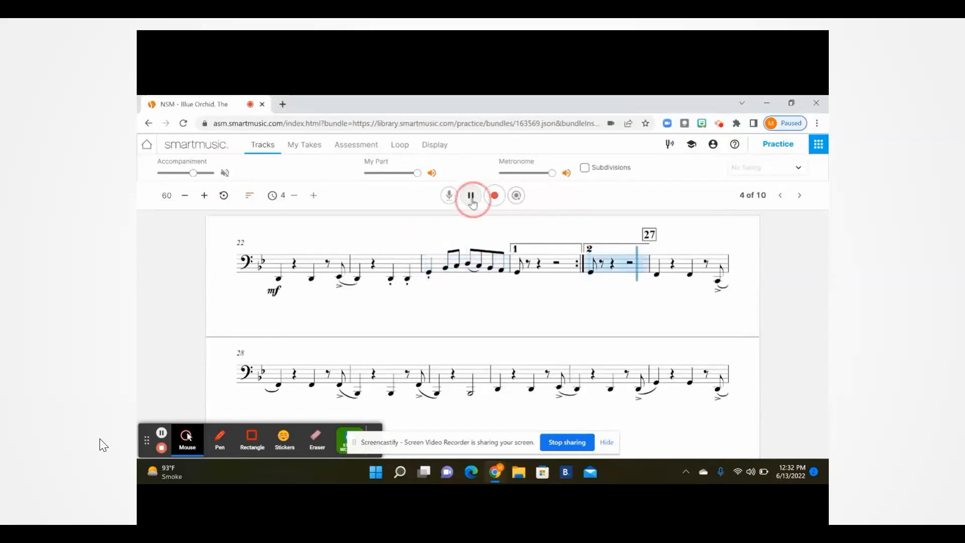
scroll(459, 313, down, 2)
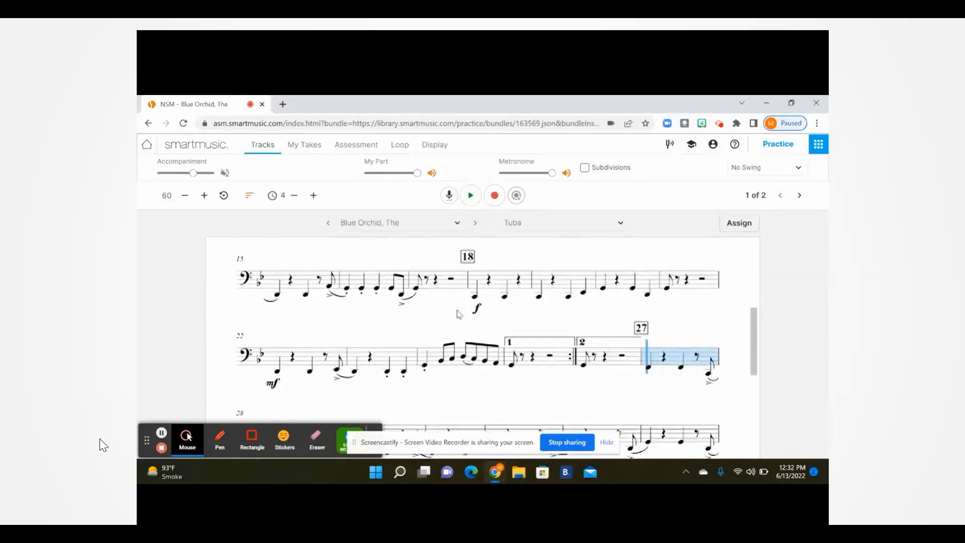
click(422, 328)
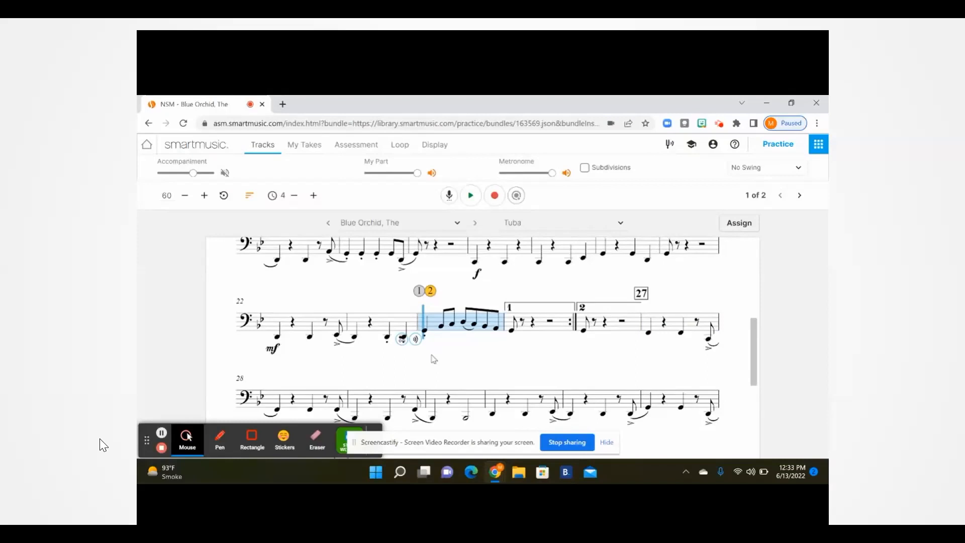
click(469, 201)
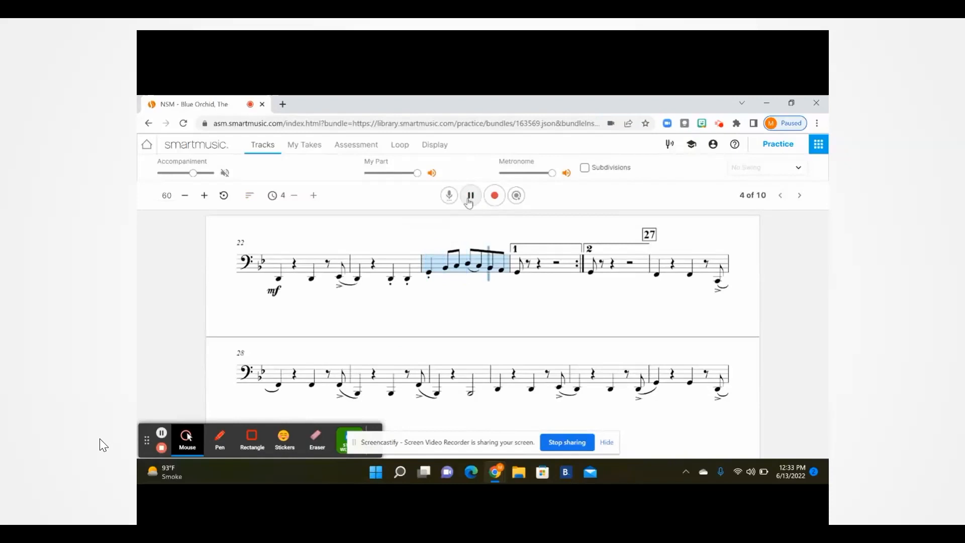
click(469, 198)
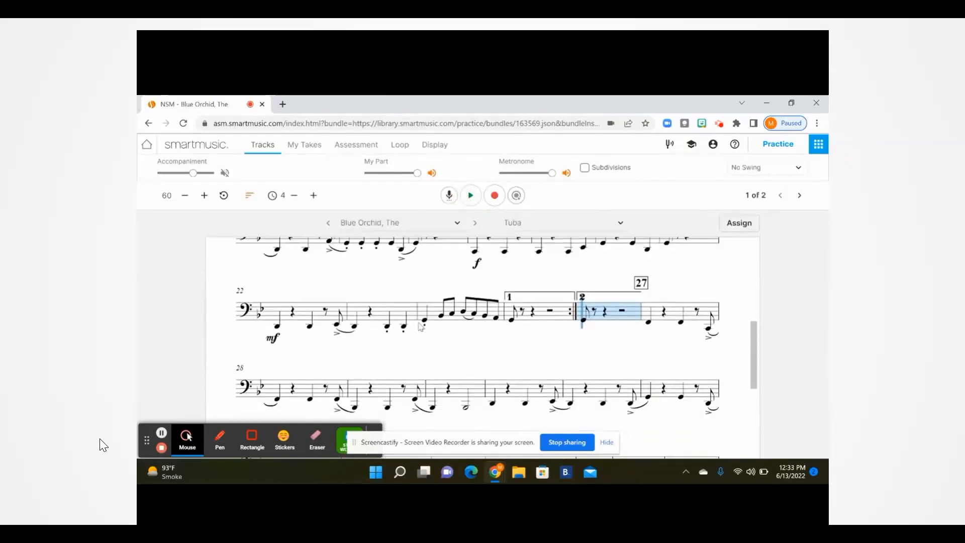
click(424, 322)
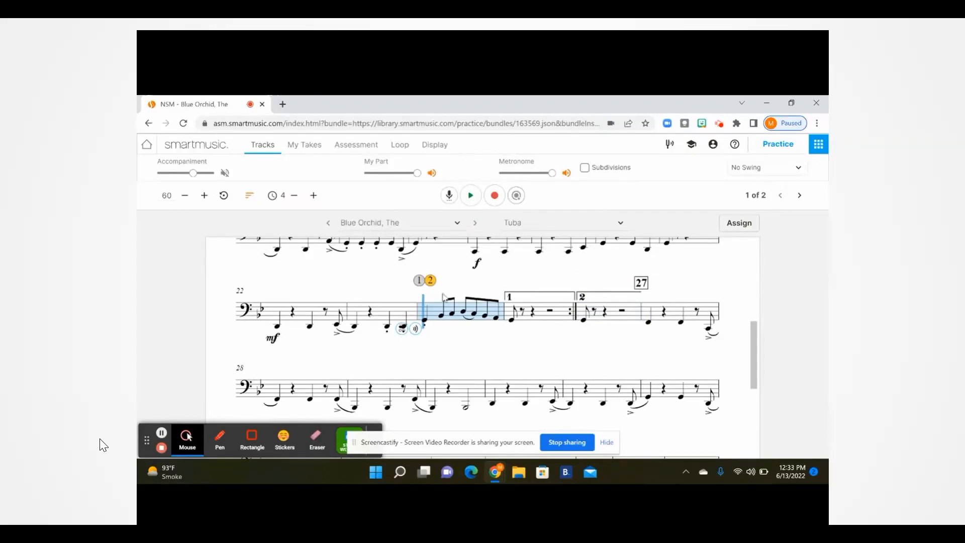
click(471, 197)
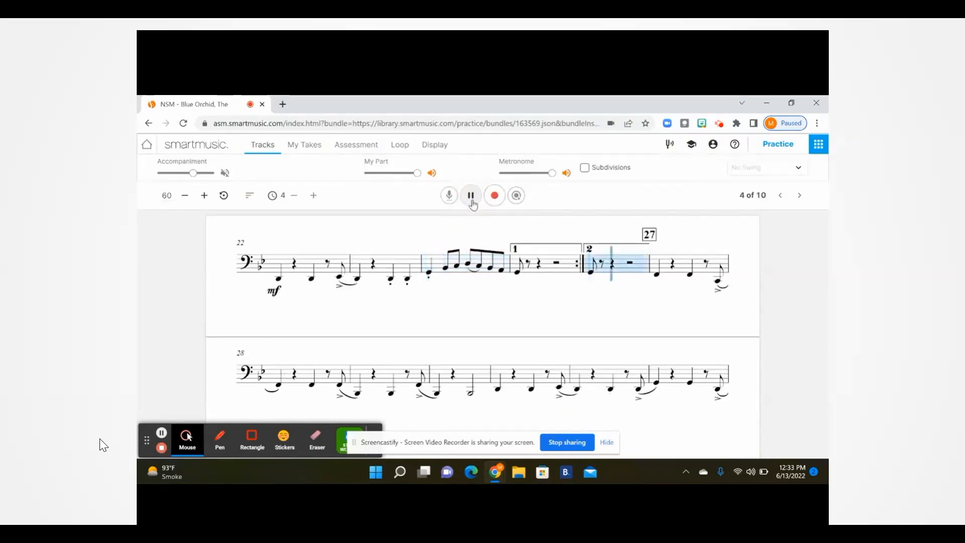
click(472, 200)
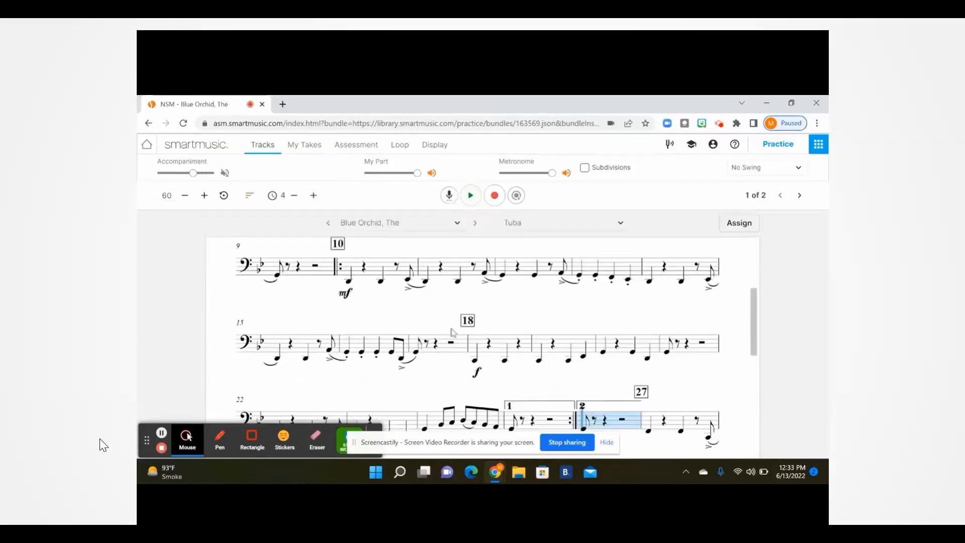
Step: Unmute the accompaniment and play the Tuba passage from measure 24 through the second ending, pausing after it
scroll(452, 332, down, 2)
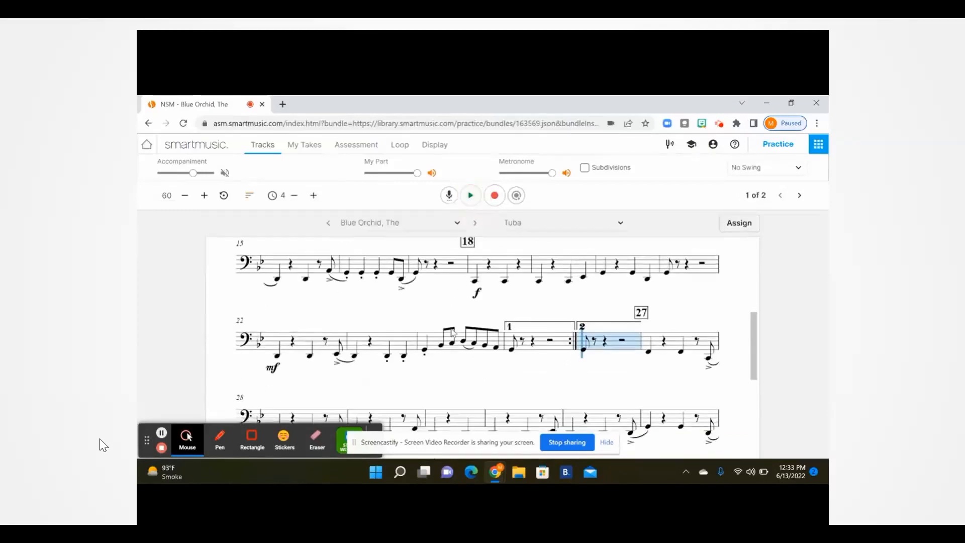
click(427, 353)
click(225, 172)
click(476, 195)
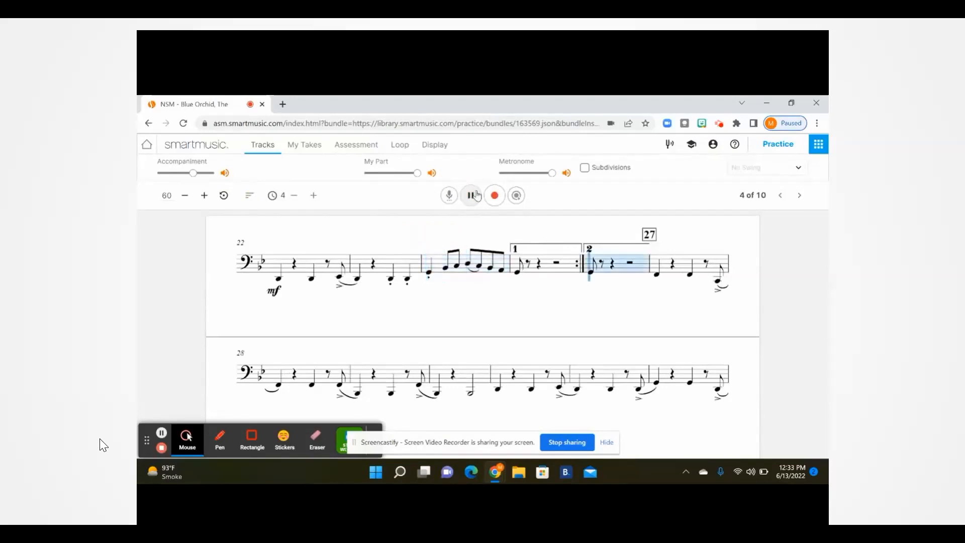
click(477, 196)
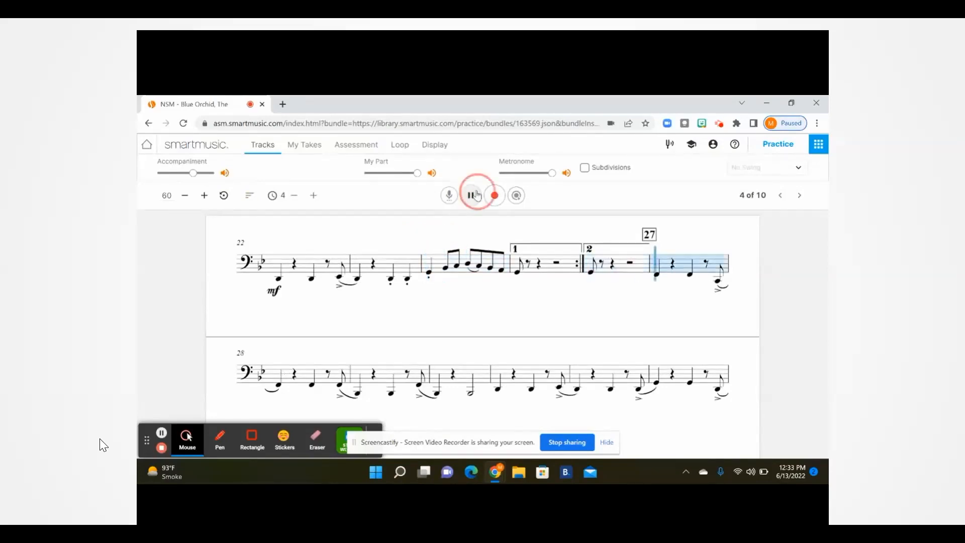
Step: Mute the accompaniment and set the playback start back to measure 24 of the Tuba part
click(225, 175)
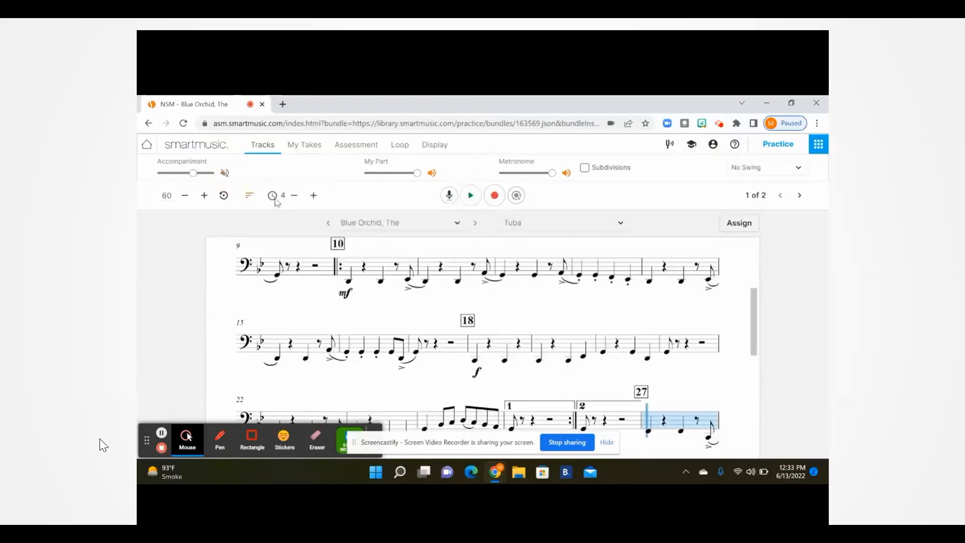
scroll(443, 350, down, 2)
scroll(443, 350, down, 1)
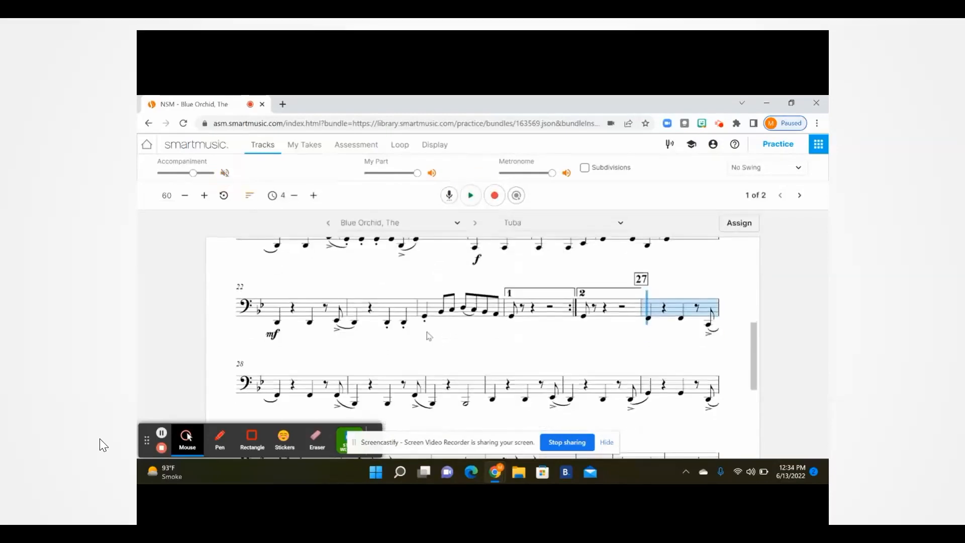
click(424, 319)
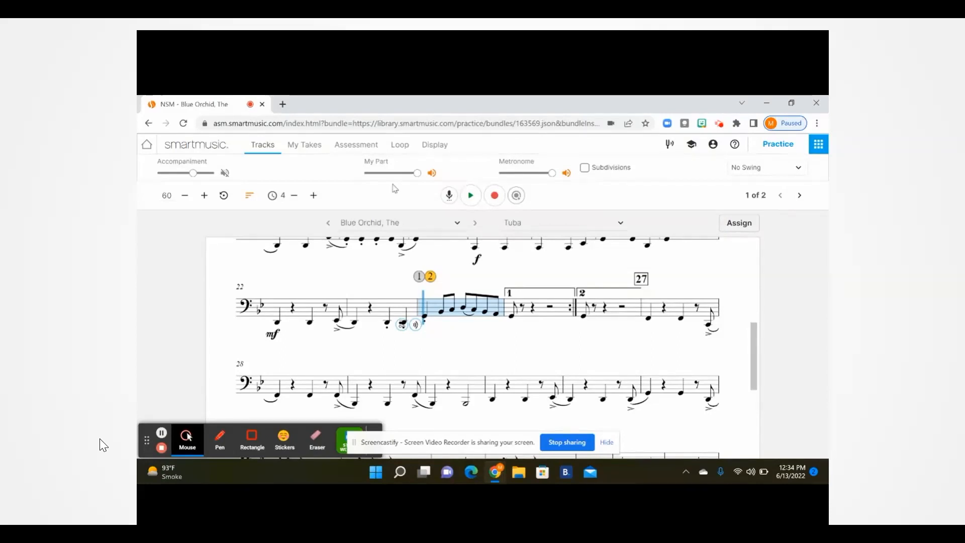
Step: Set a practice loop on the Tuba part from measure 24 through the end of the second ending
click(401, 151)
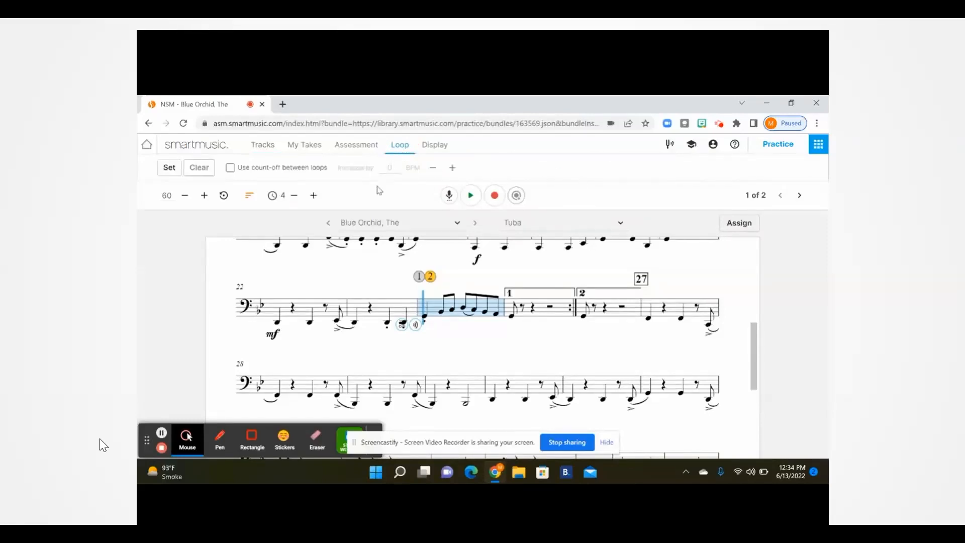
click(170, 167)
drag(575, 285, 642, 289)
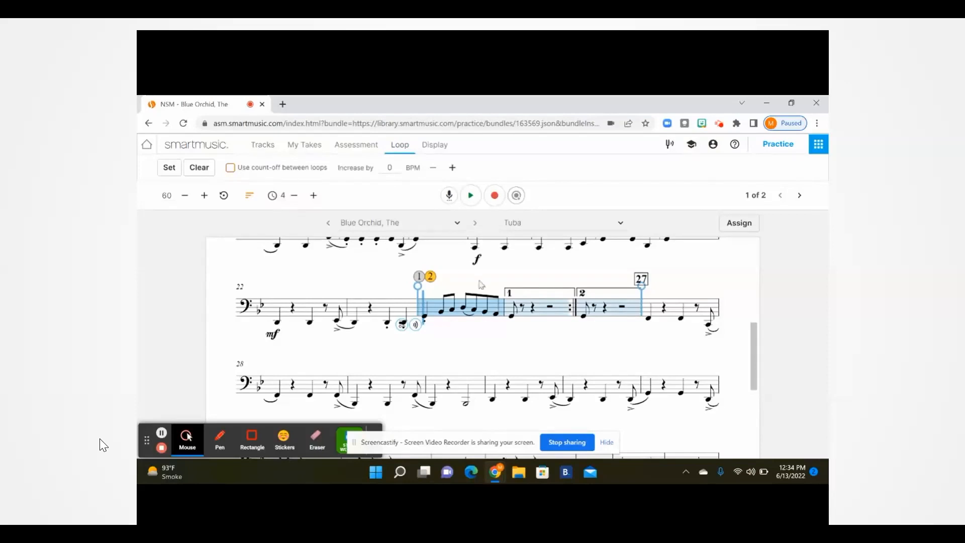
Step: Play the looped Tuba passage twice, pausing after each playback and resetting the start to measure 24 in between
click(473, 196)
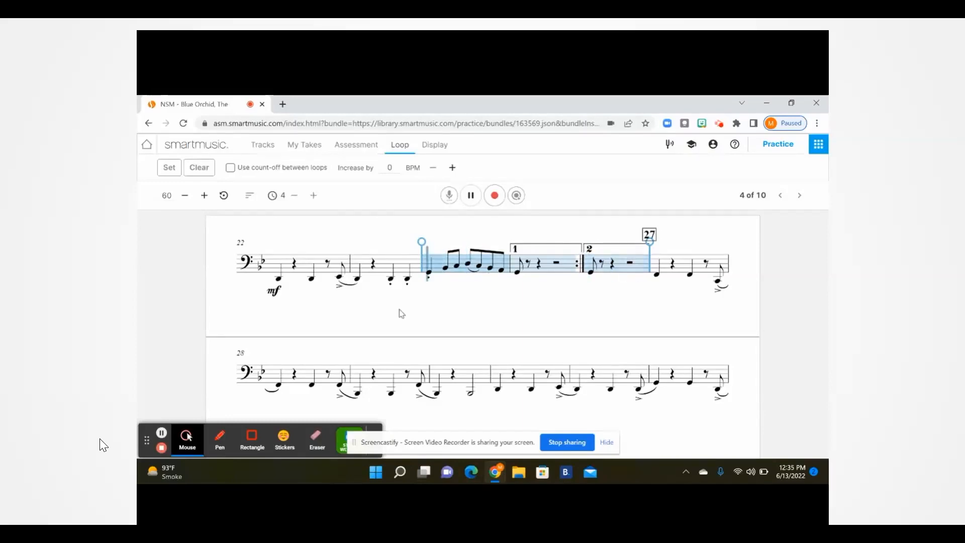
click(471, 196)
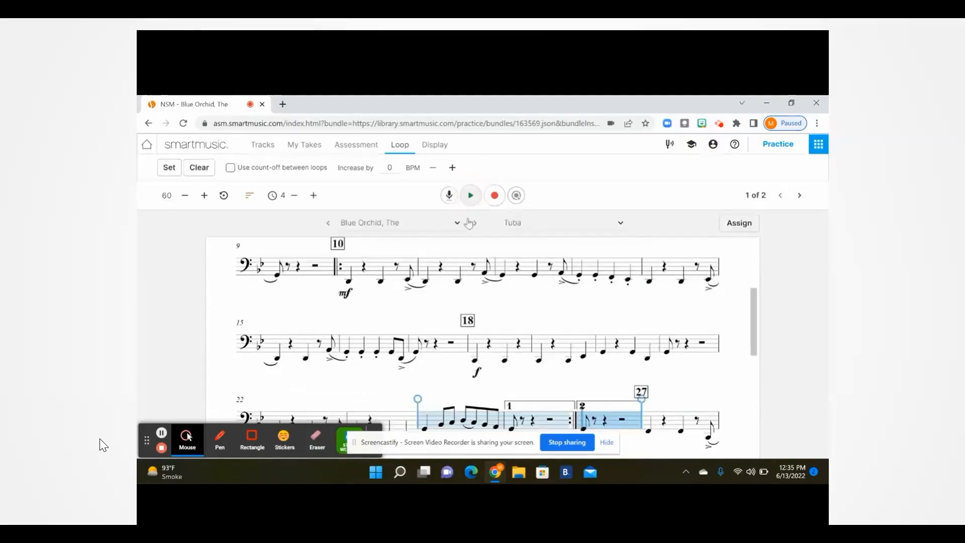
scroll(456, 346, down, 2)
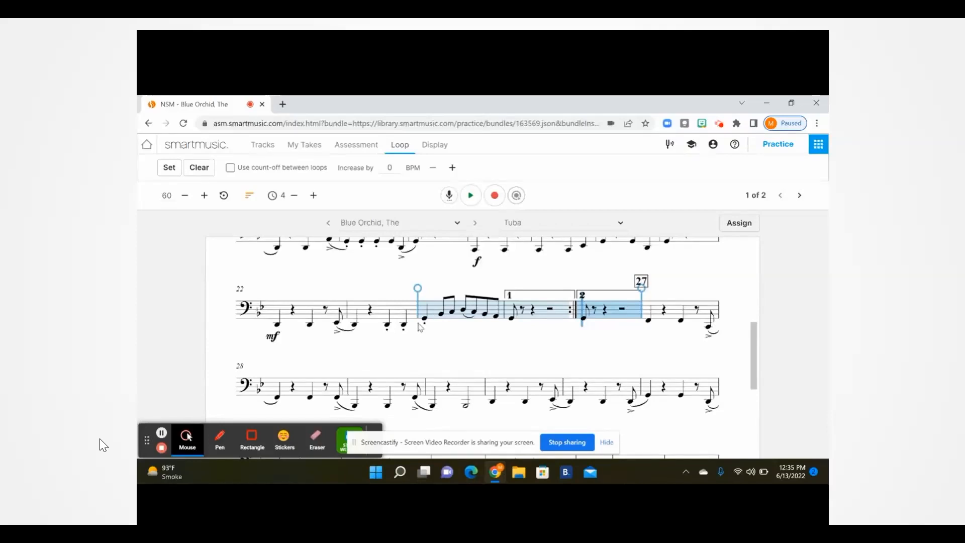
click(424, 320)
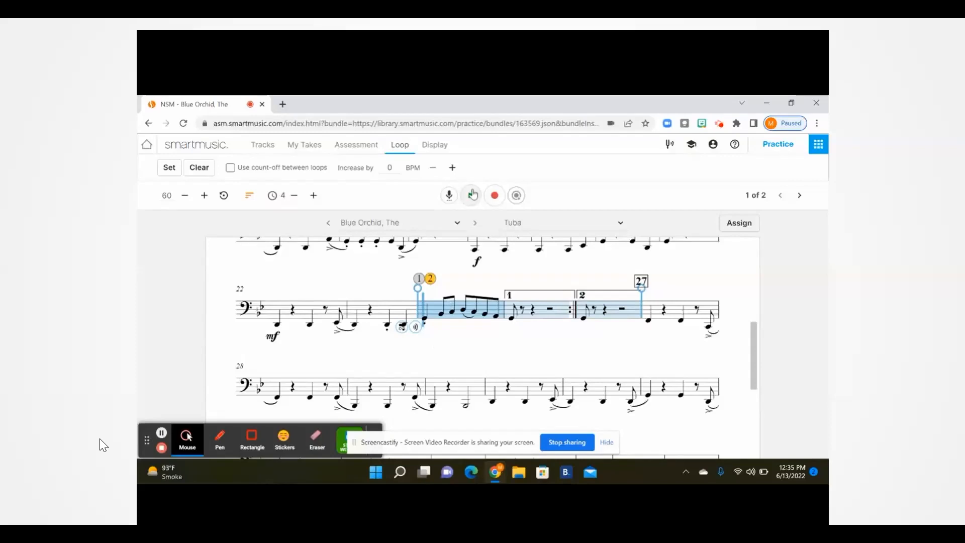
click(472, 195)
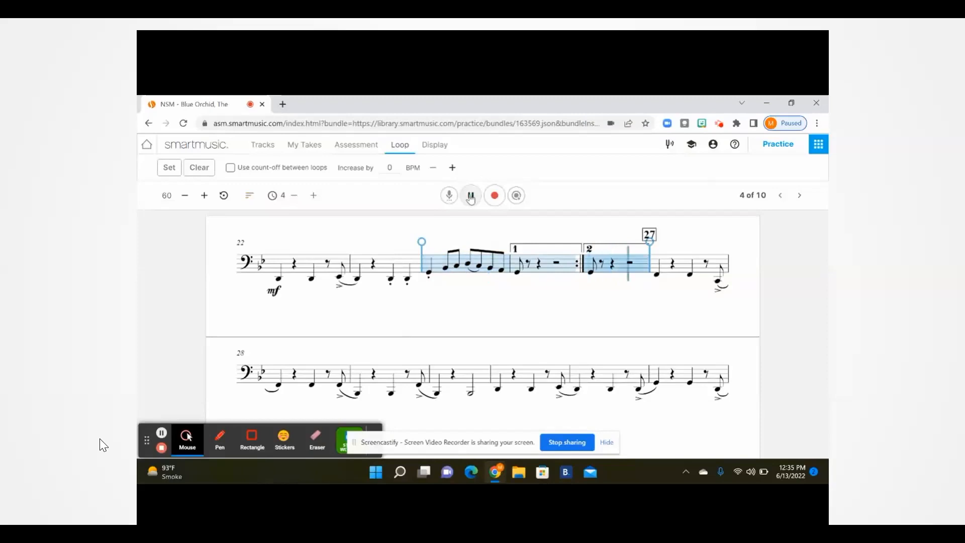
click(470, 196)
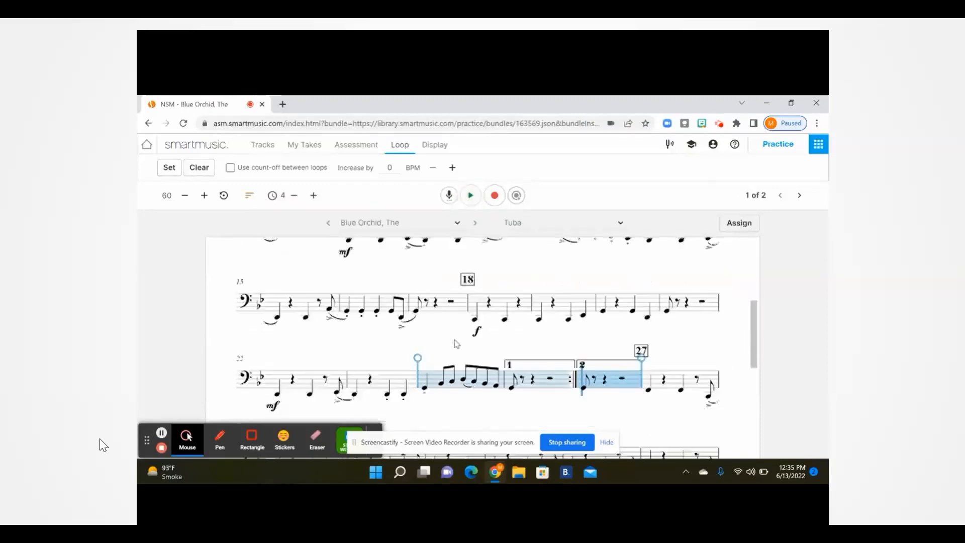
scroll(455, 344, down, 1)
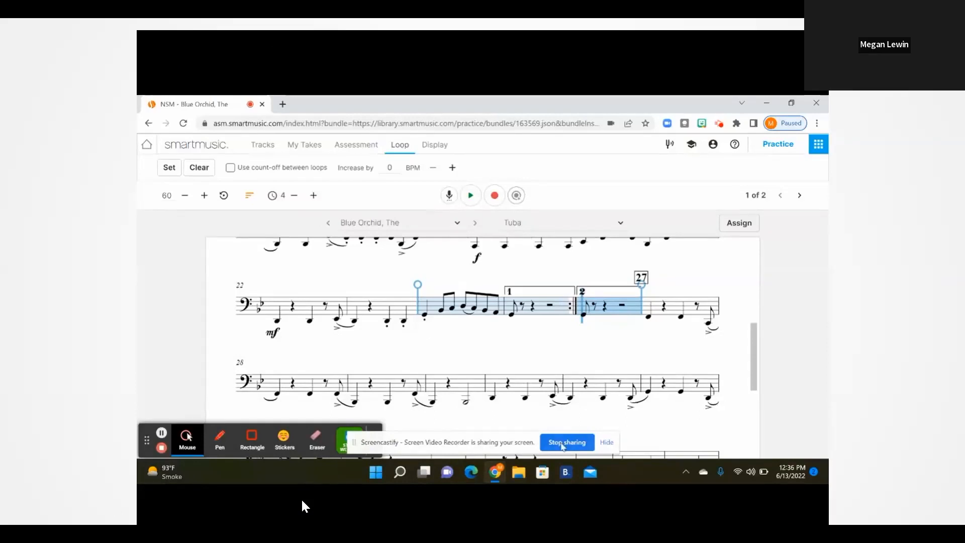
click(302, 500)
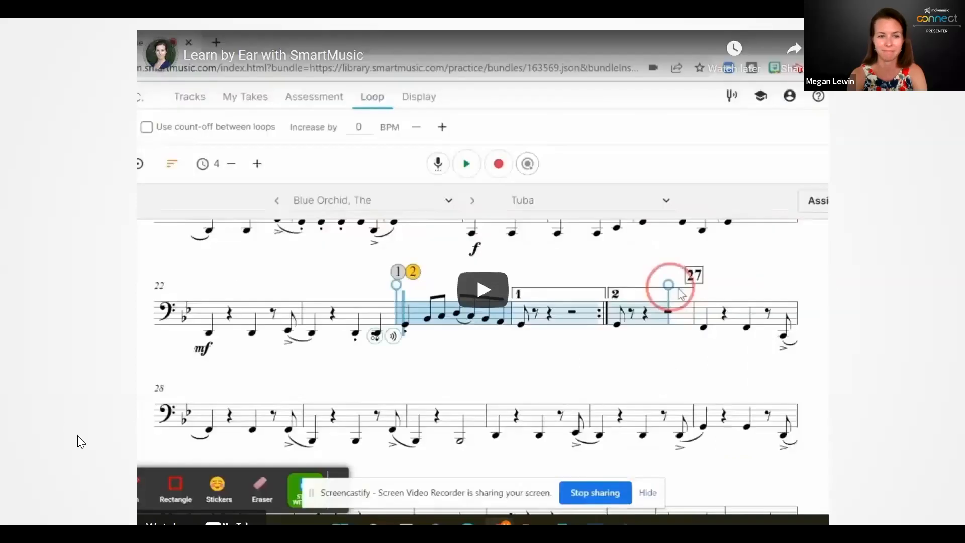
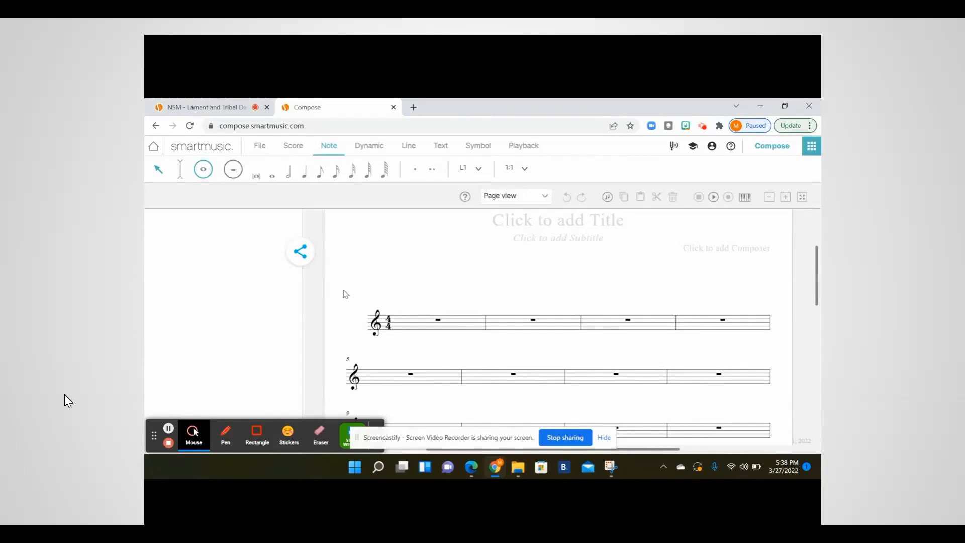
Step: Enter a whole note in the first measure and half notes in the second measure of the blank treble-clef score
click(271, 175)
click(402, 325)
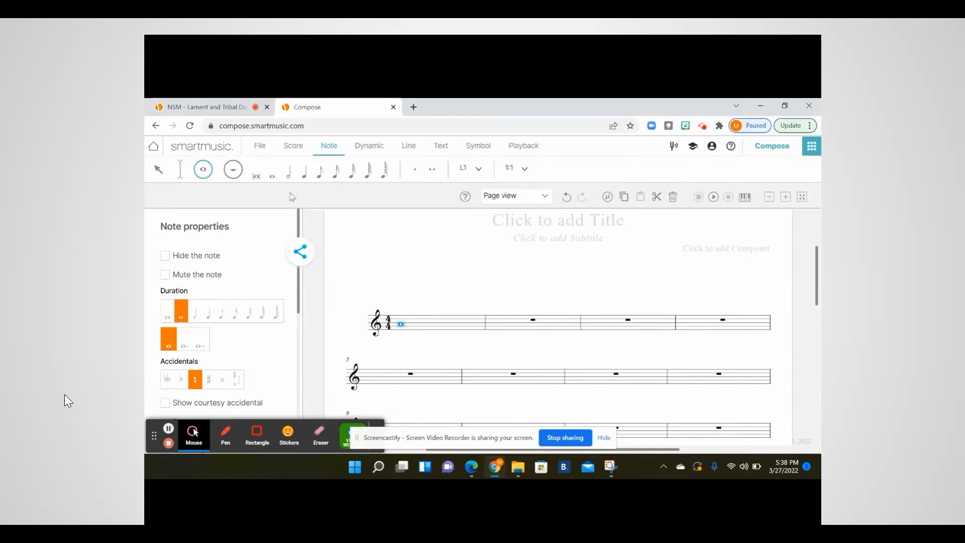
click(288, 173)
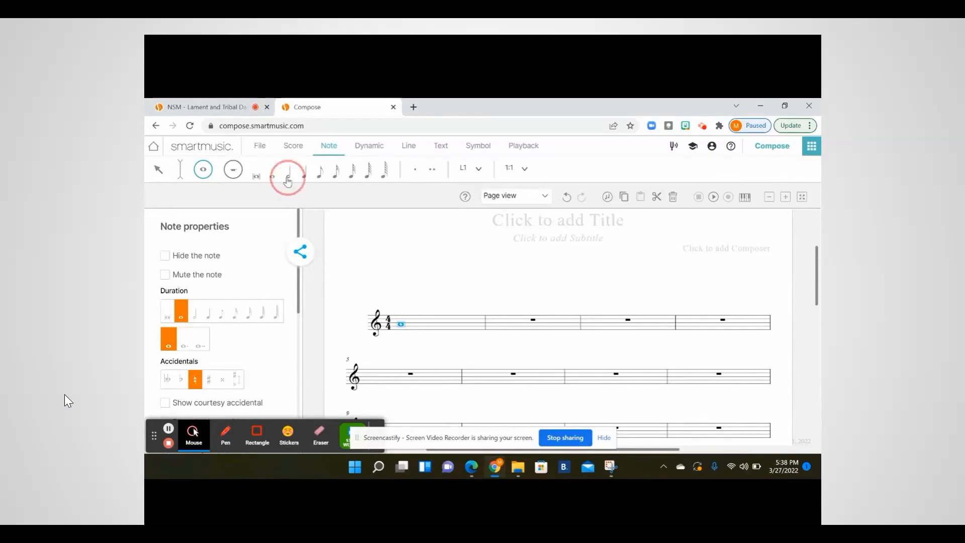
click(485, 323)
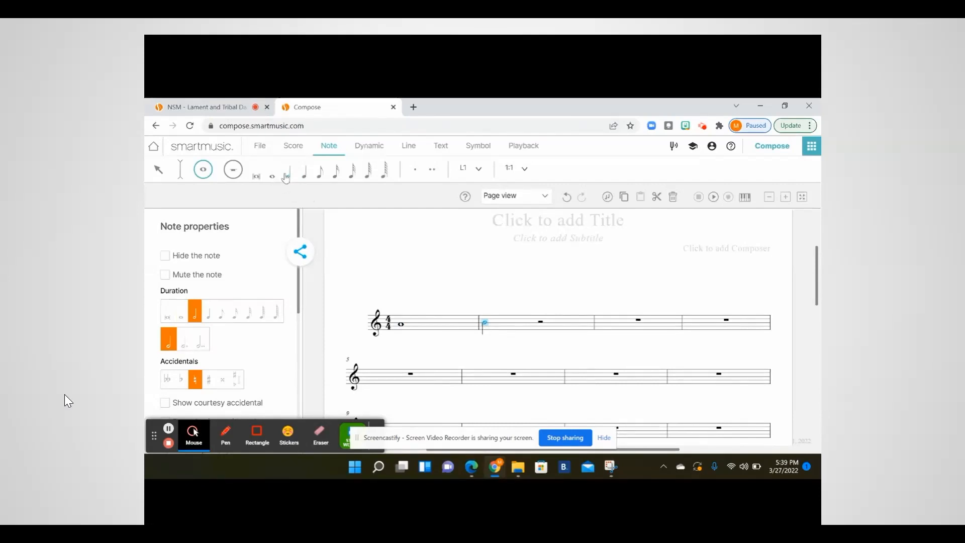
click(533, 327)
mouse_move(320, 497)
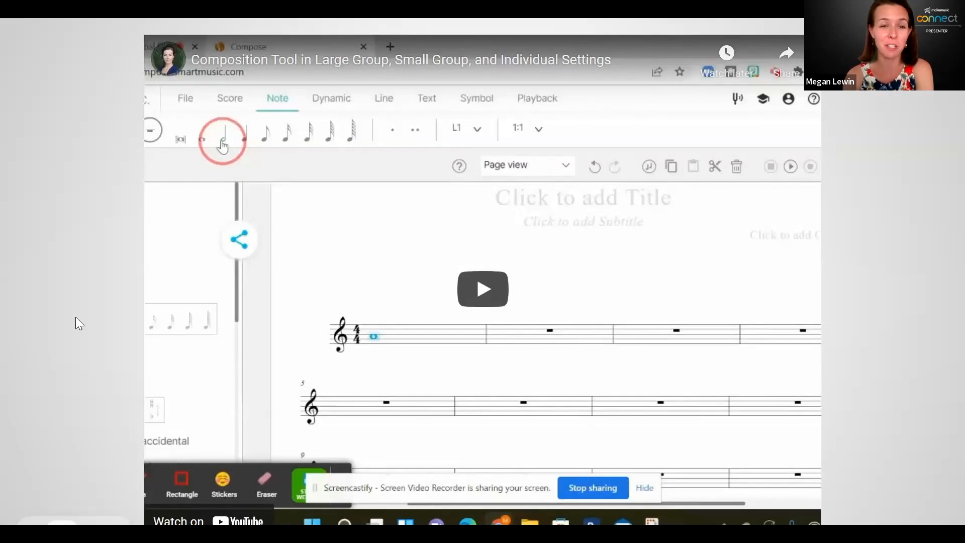
click(90, 278)
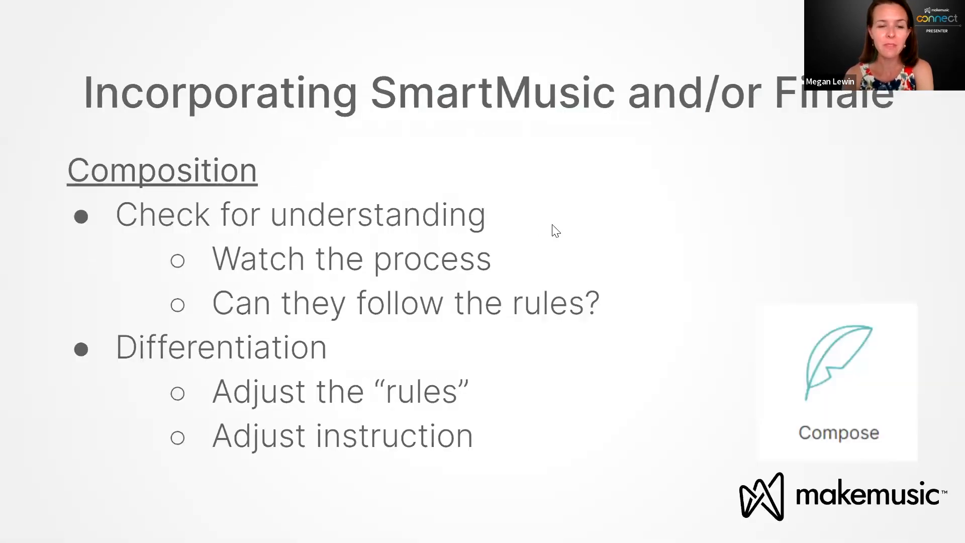